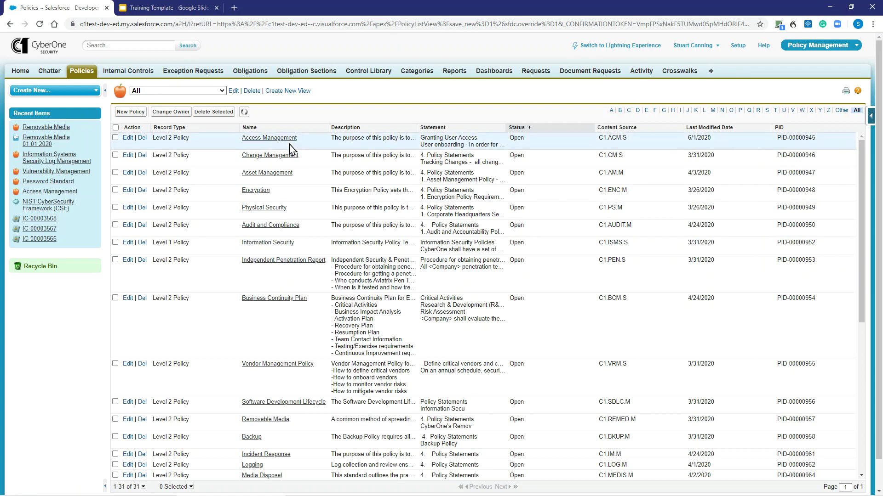
# Step: Sort the policy list by record type and look through the Level 1, 2 and 3 policies
pyautogui.scroll(-2, 294, 152)
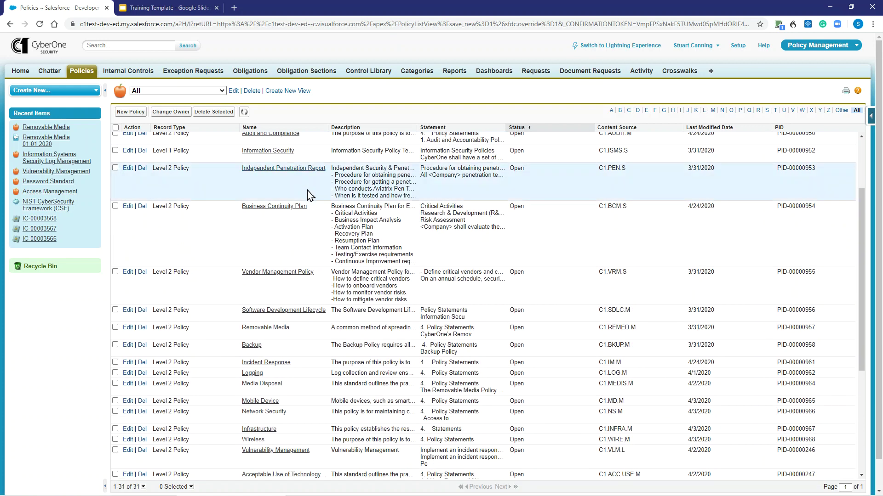
pyautogui.scroll(-5, 307, 196)
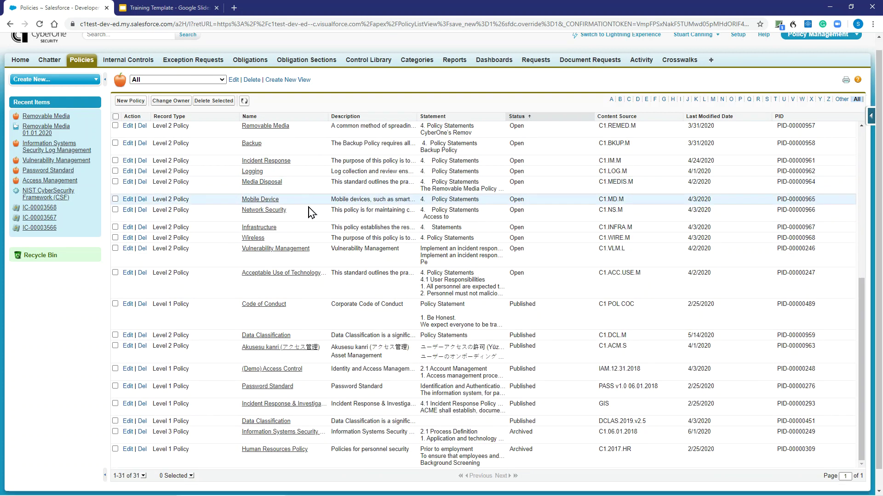
pyautogui.scroll(6, 307, 217)
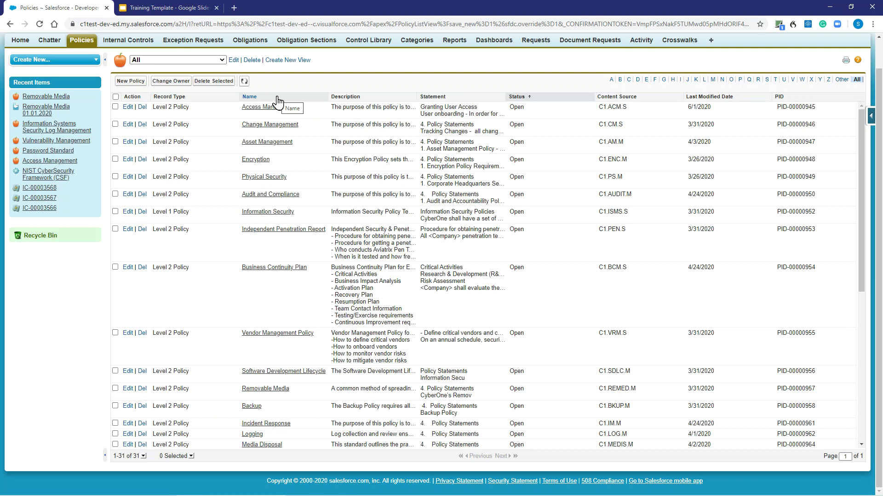
pyautogui.click(189, 101)
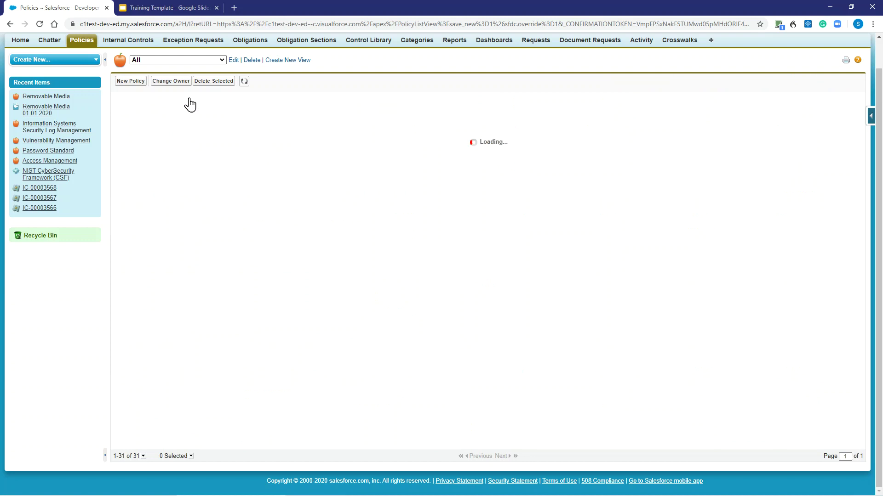
pyautogui.scroll(-5, 191, 179)
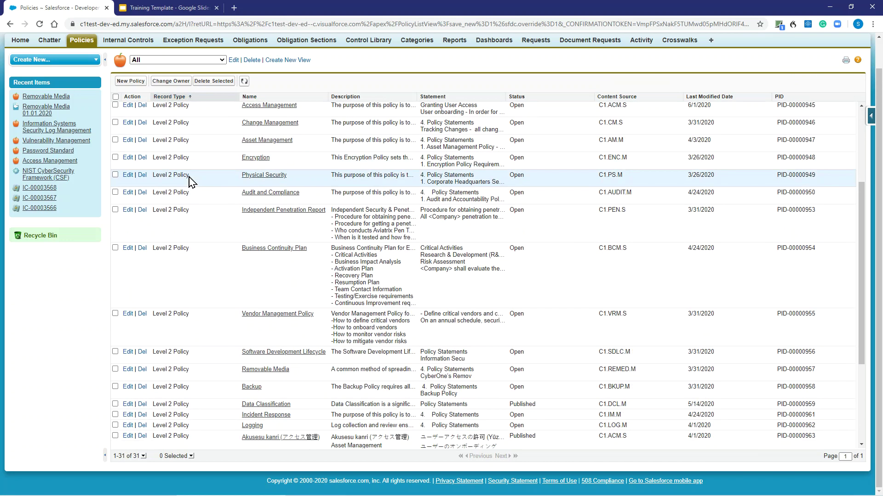
pyautogui.scroll(-2, 190, 181)
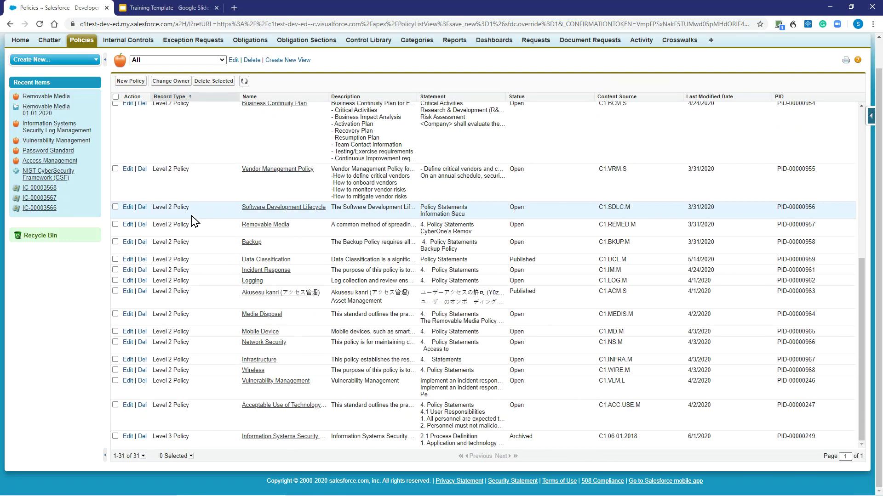
pyautogui.scroll(6, 193, 217)
pyautogui.scroll(1, 193, 221)
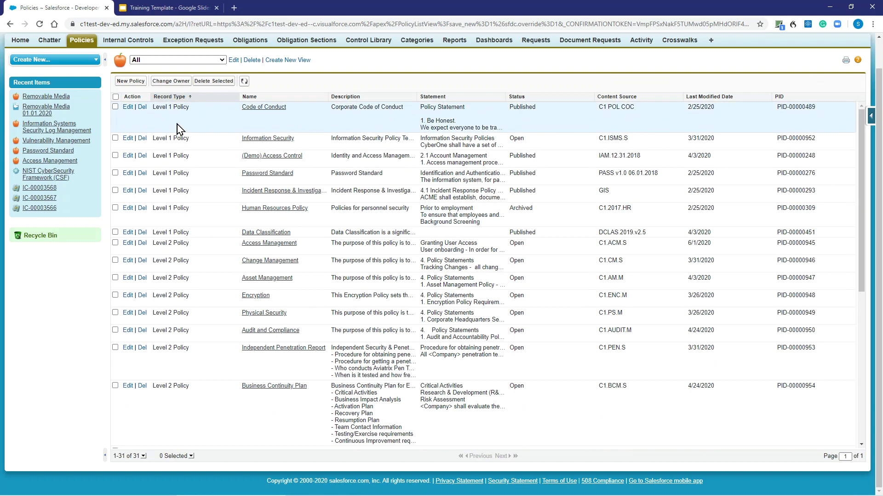
# Step: Open the record type selection for a new policy, read the level descriptions and return to the policy list
pyautogui.click(127, 82)
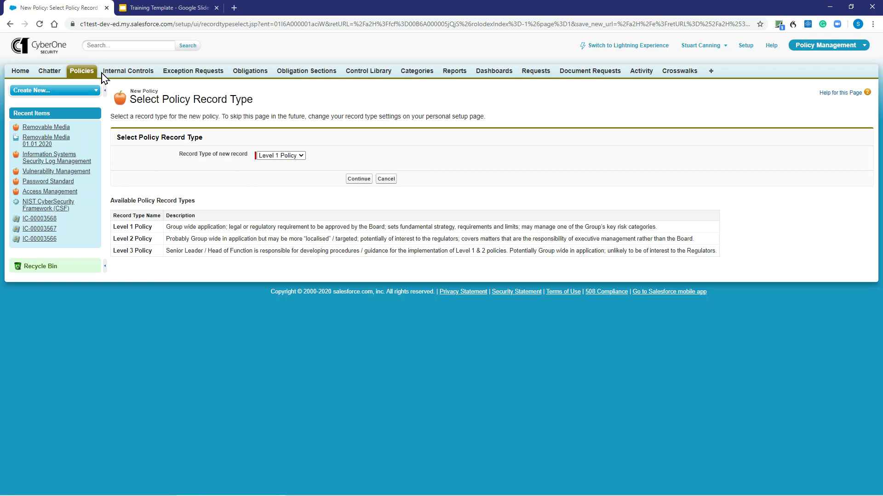
pyautogui.click(86, 75)
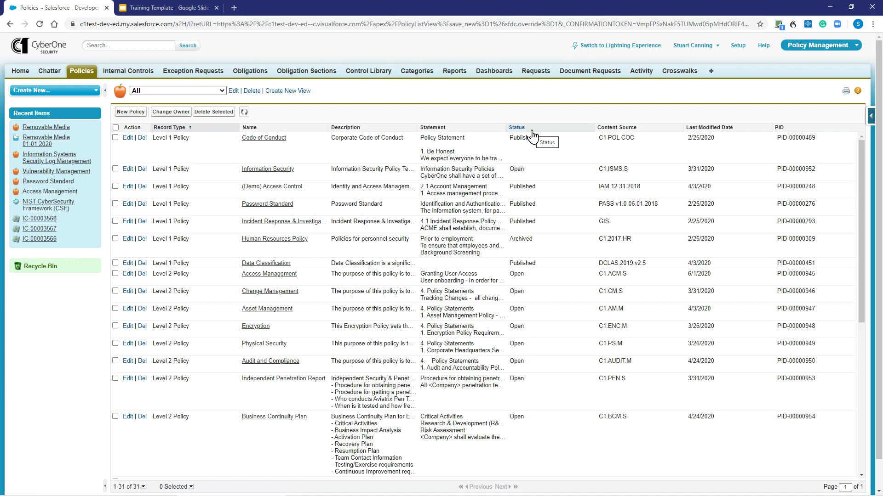
# Step: Sort the policy list by status and look through the open, published and archived policies
pyautogui.click(517, 127)
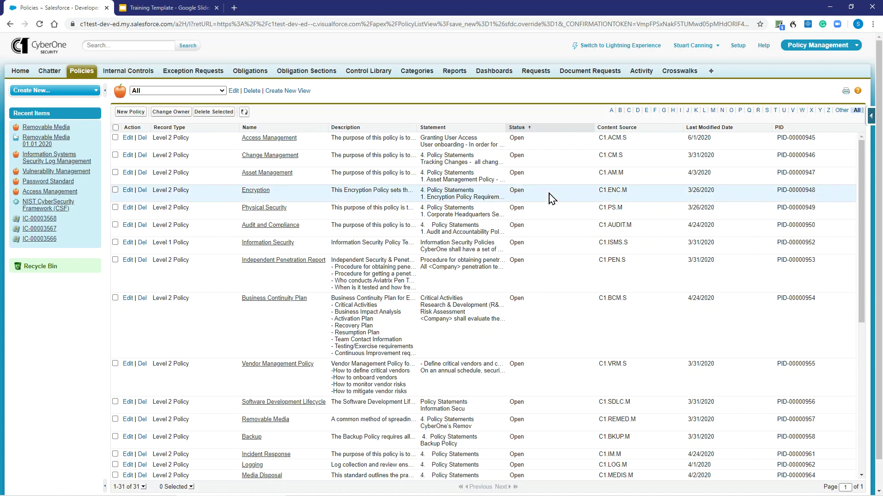
pyautogui.scroll(-5, 550, 235)
pyautogui.scroll(-1, 538, 317)
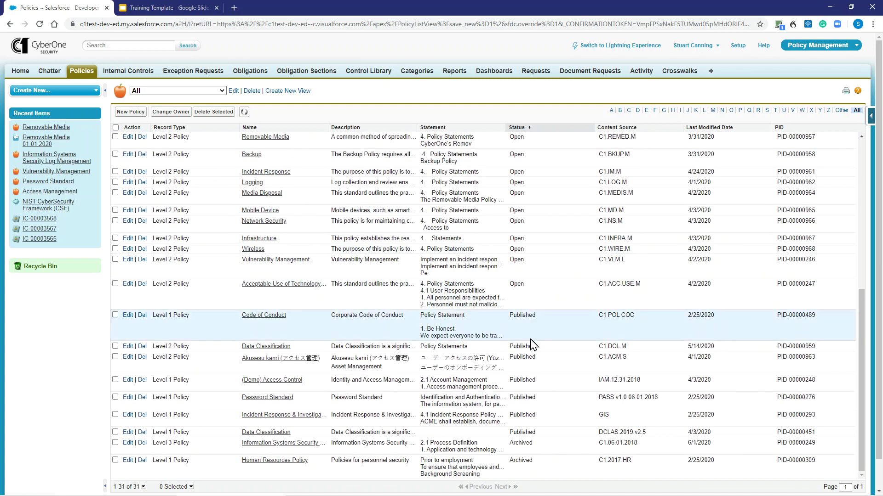
pyautogui.scroll(-1, 531, 345)
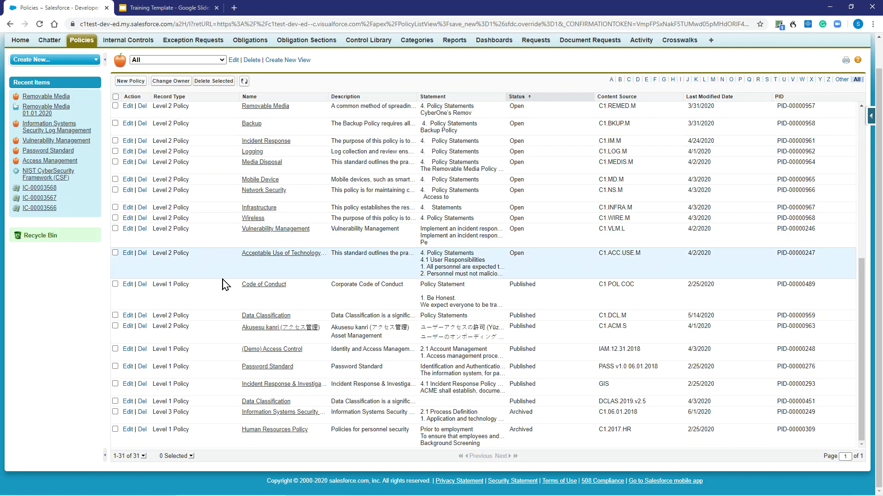
# Step: Open the Removable Media policy and review its details and policy content
pyautogui.click(262, 109)
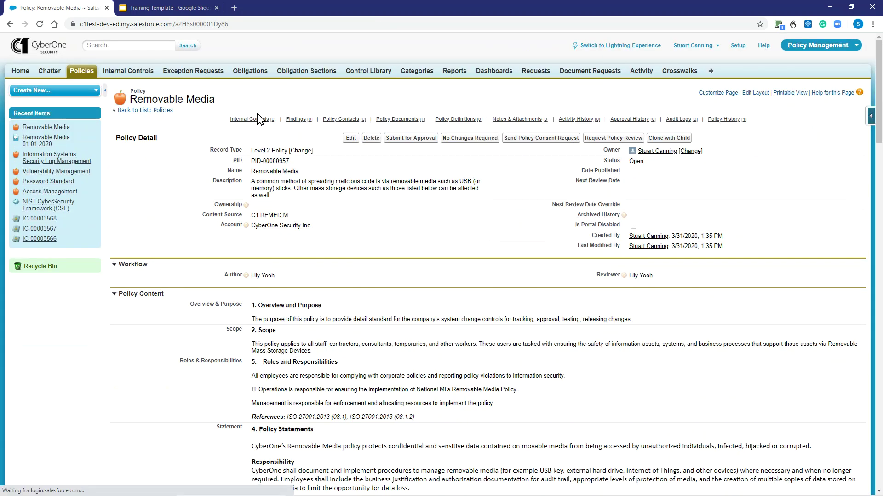
pyautogui.scroll(-2, 295, 216)
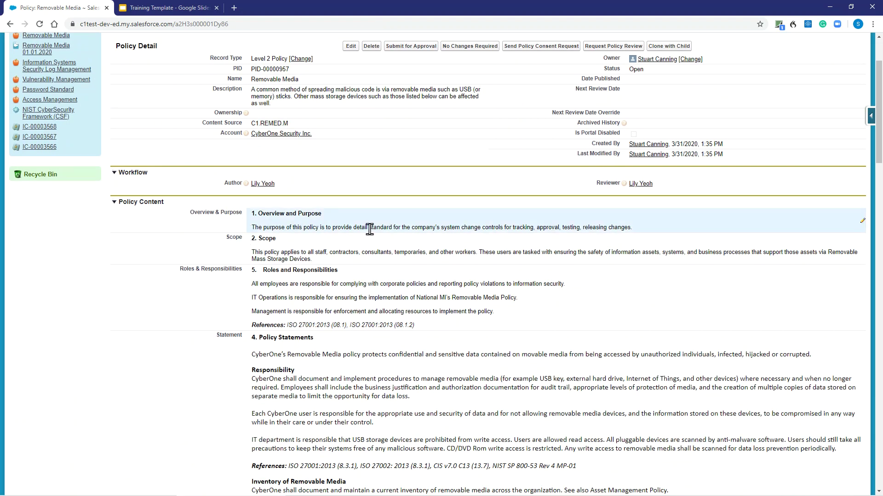
pyautogui.scroll(1, 370, 229)
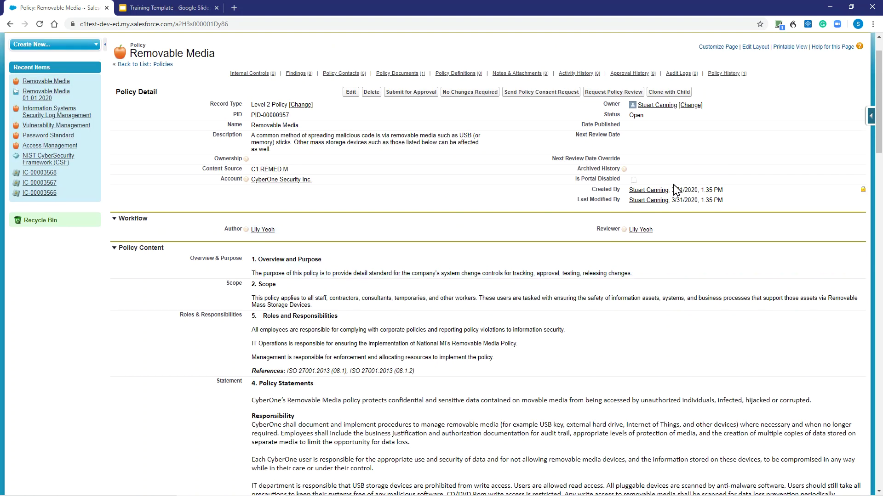
# Step: Edit the Removable Media policy's status inline to review the available options, keep it as Open and save the record
pyautogui.doubleClick(666, 121)
pyautogui.click(666, 120)
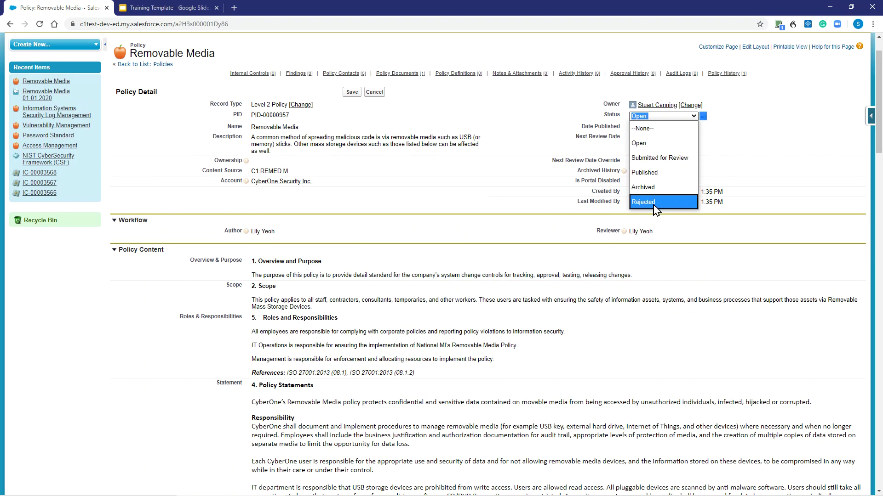
pyautogui.click(403, 212)
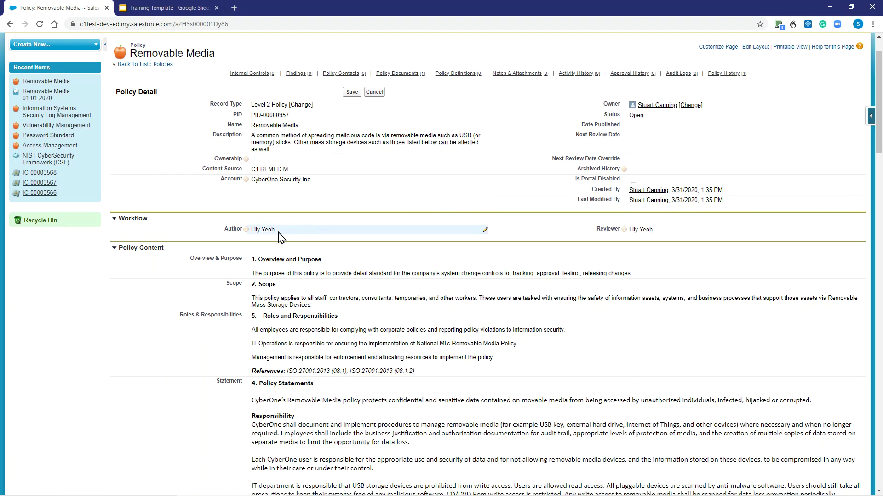
pyautogui.moveTo(260, 235)
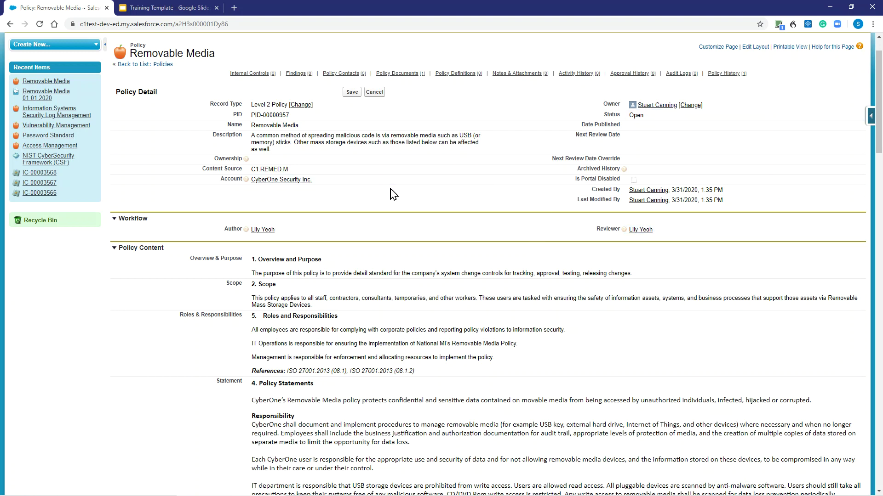
pyautogui.scroll(1, 341, 153)
pyautogui.scroll(1, 342, 153)
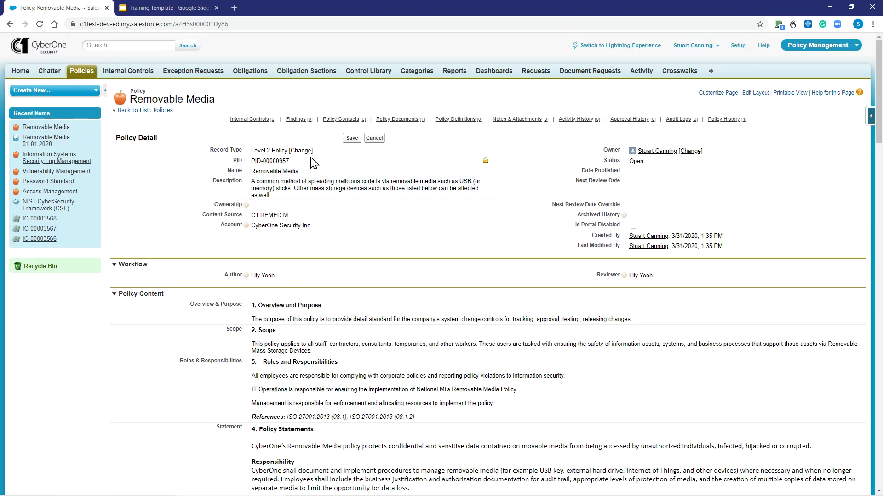
pyautogui.click(352, 139)
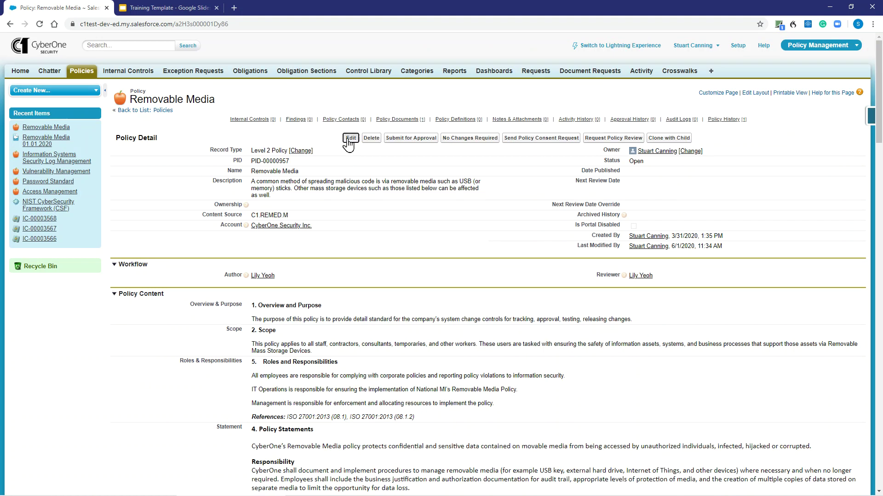
# Step: Open the Removable Media policy's full edit form, examine its content sections from Overview & Purpose to Reference, and save it
pyautogui.click(349, 139)
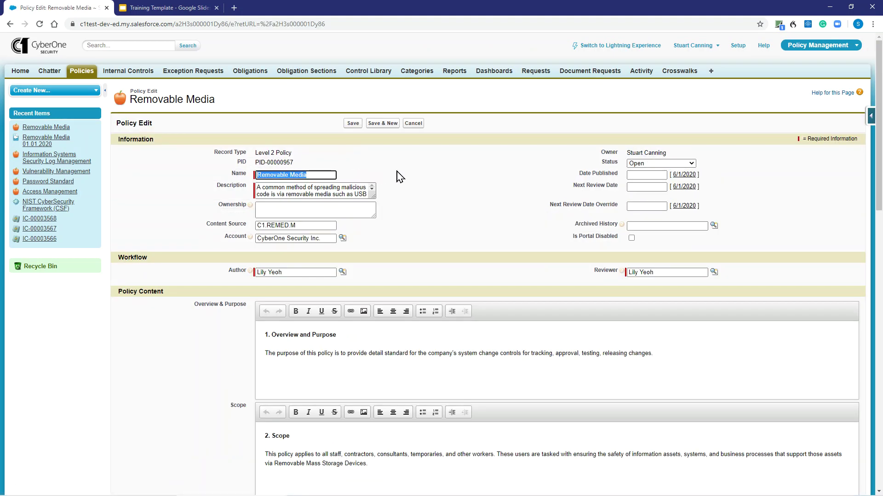
pyautogui.scroll(-3, 418, 176)
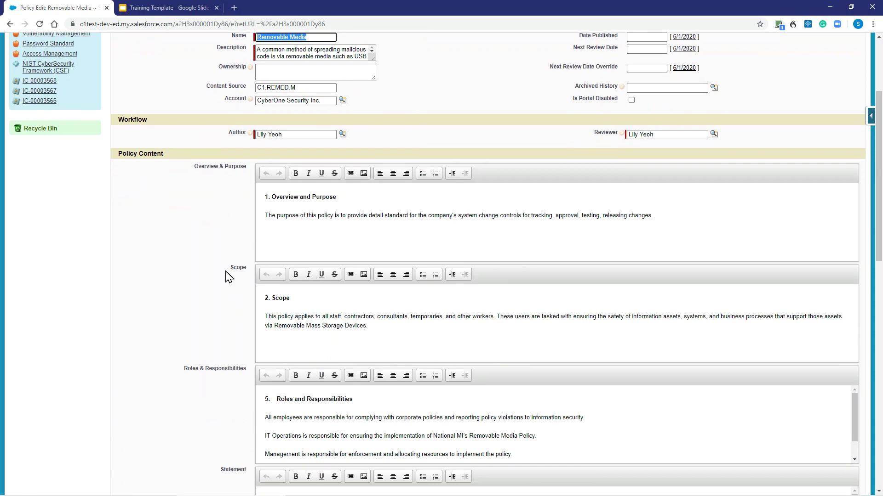
pyautogui.scroll(-2, 226, 276)
pyautogui.scroll(-2, 225, 290)
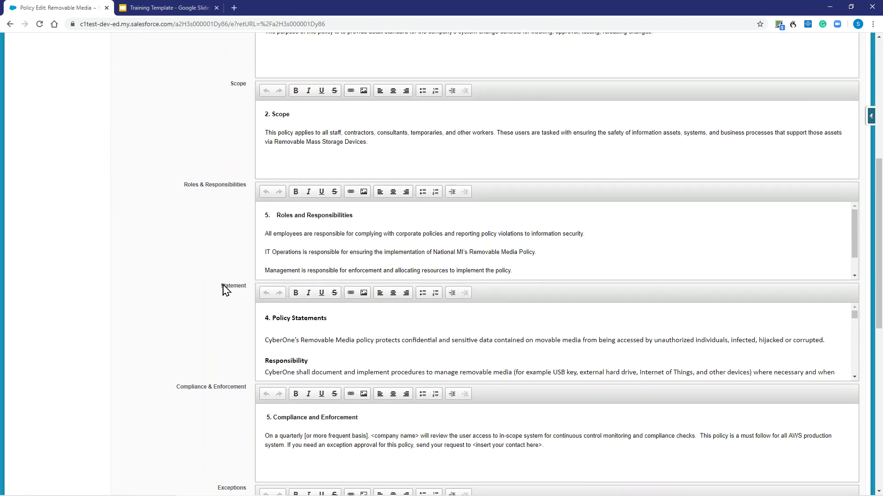
pyautogui.scroll(-5, 226, 289)
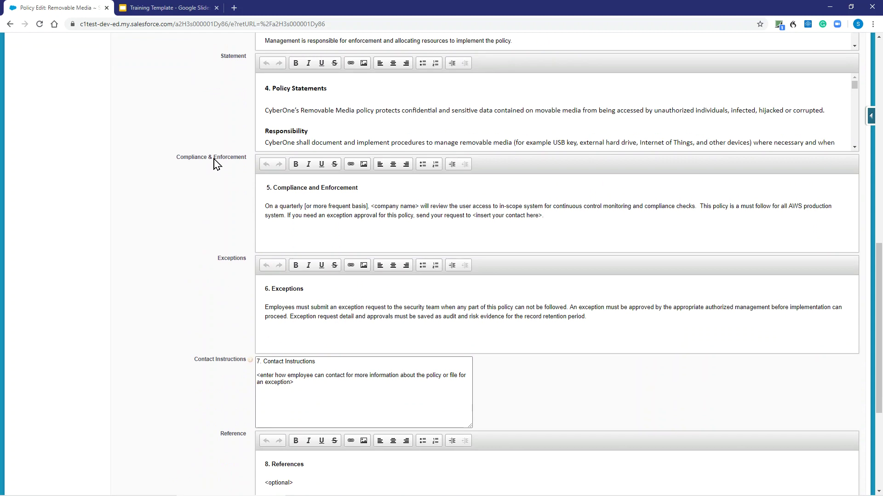
pyautogui.scroll(-5, 342, 110)
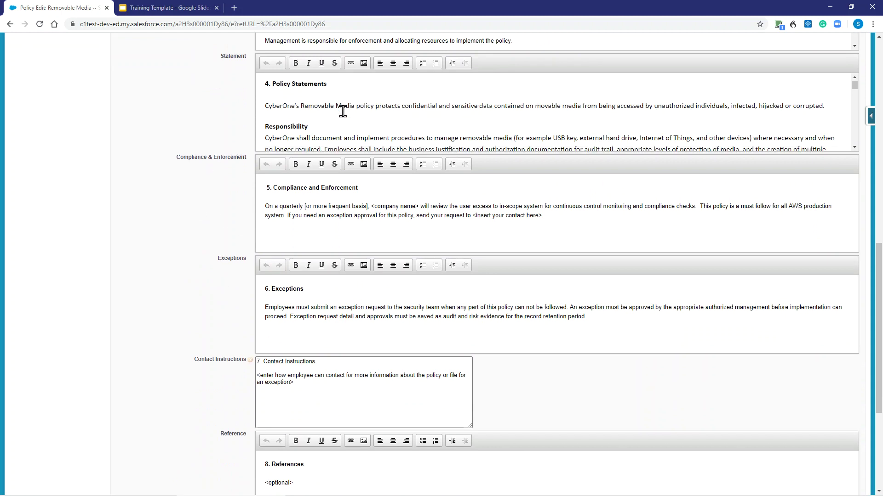
pyautogui.scroll(4, 341, 111)
pyautogui.scroll(-2, 230, 263)
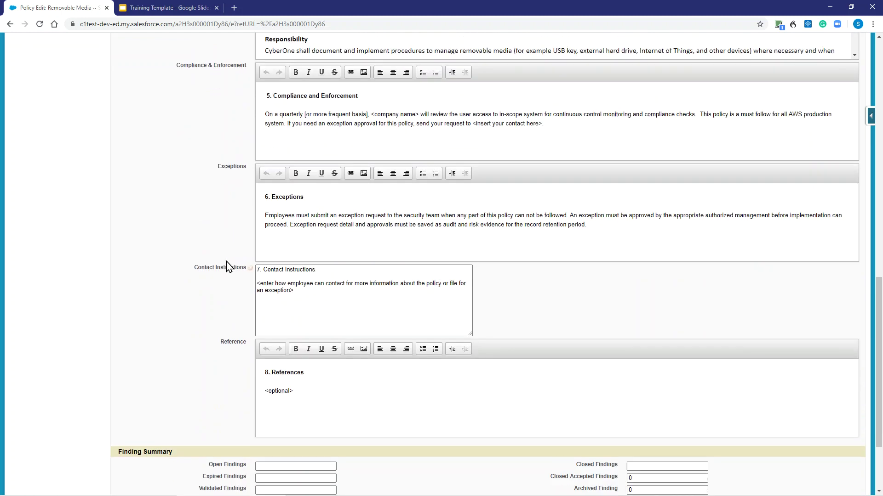
pyautogui.scroll(13, 220, 365)
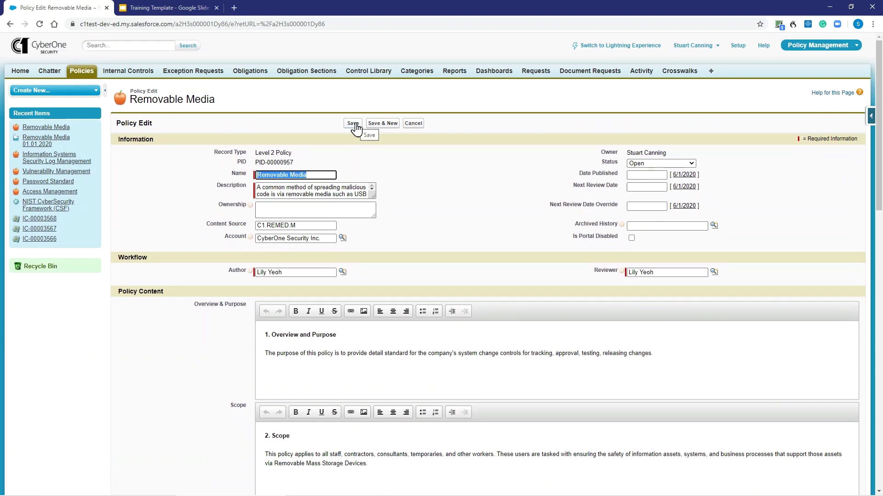
pyautogui.click(355, 127)
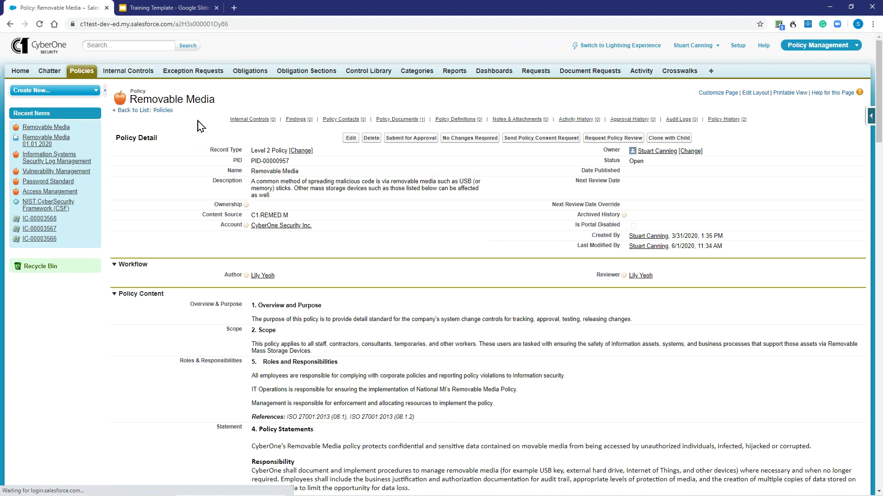
# Step: Return to the policy list and start a new policy with the Level 1 Policy record type
pyautogui.click(94, 77)
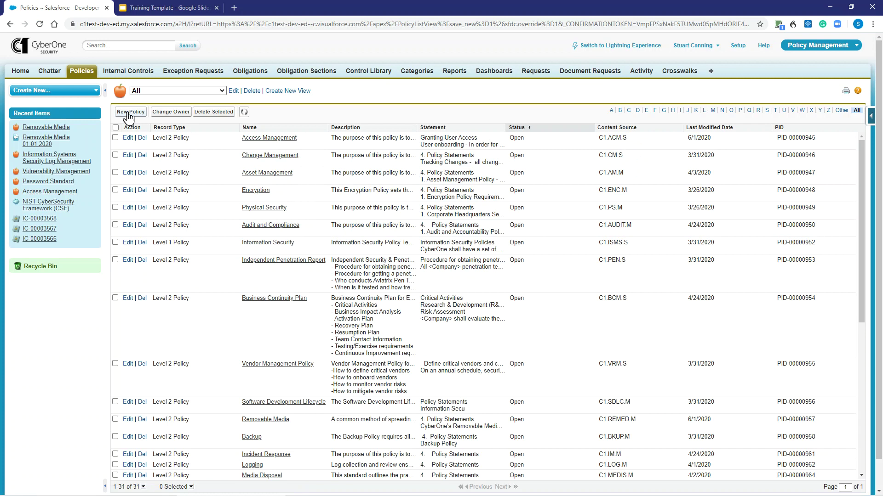
pyautogui.click(128, 114)
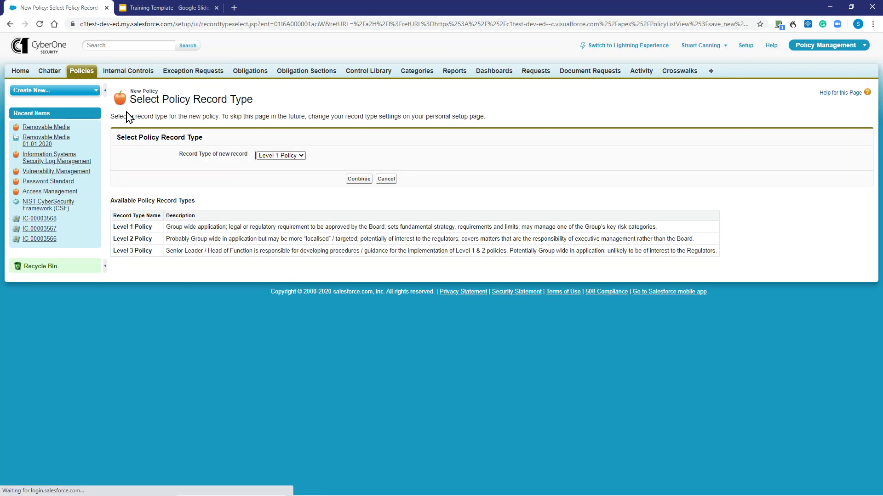
pyautogui.click(281, 155)
pyautogui.click(280, 168)
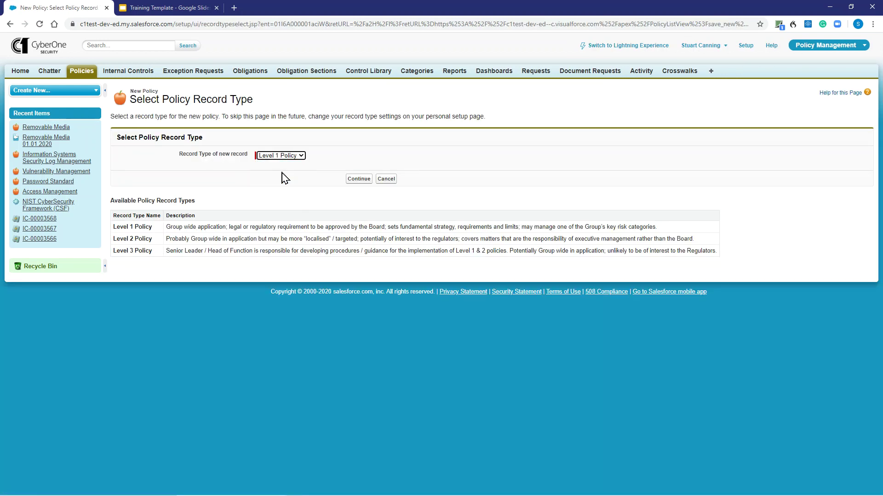
pyautogui.click(357, 179)
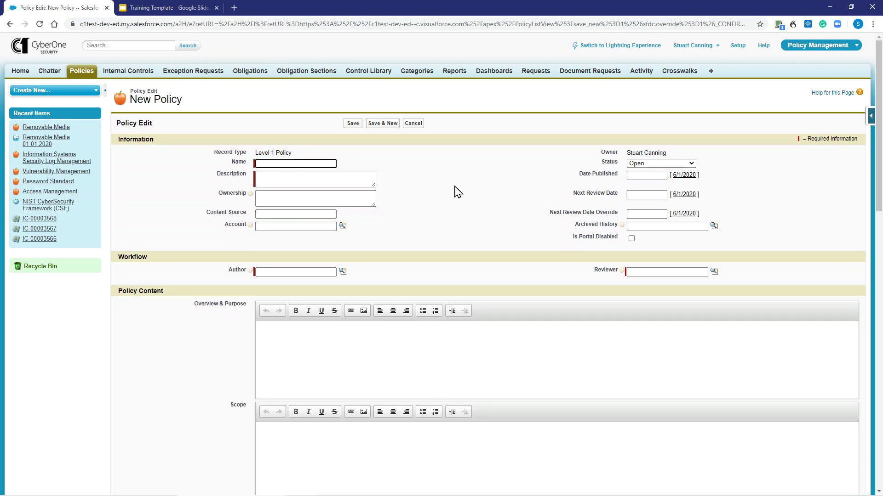
# Step: Examine the blank new policy form, including its content sections and the required Name and Description fields
pyautogui.scroll(-3, 453, 189)
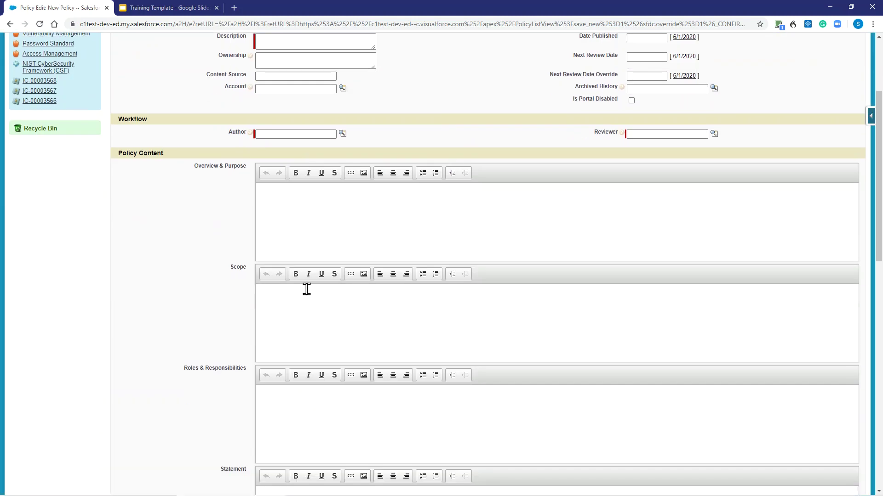
pyautogui.scroll(-3, 307, 385)
pyautogui.scroll(7, 306, 387)
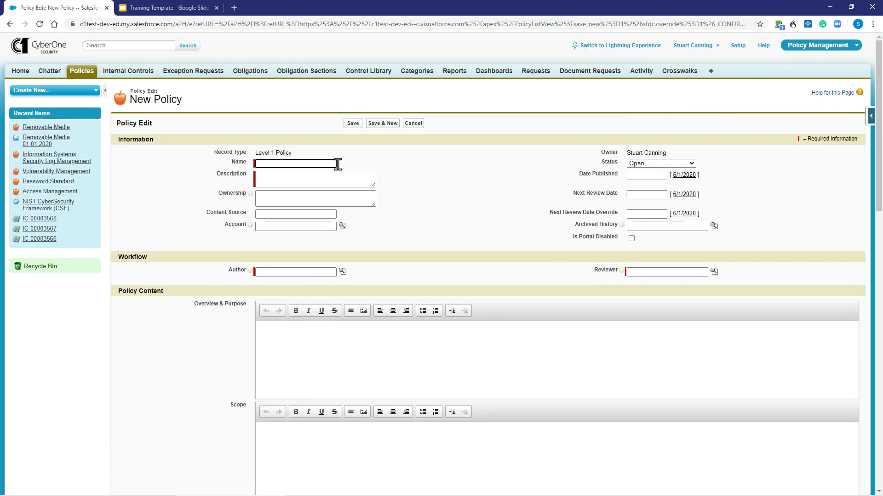
pyautogui.click(282, 164)
pyautogui.click(419, 186)
pyautogui.click(341, 178)
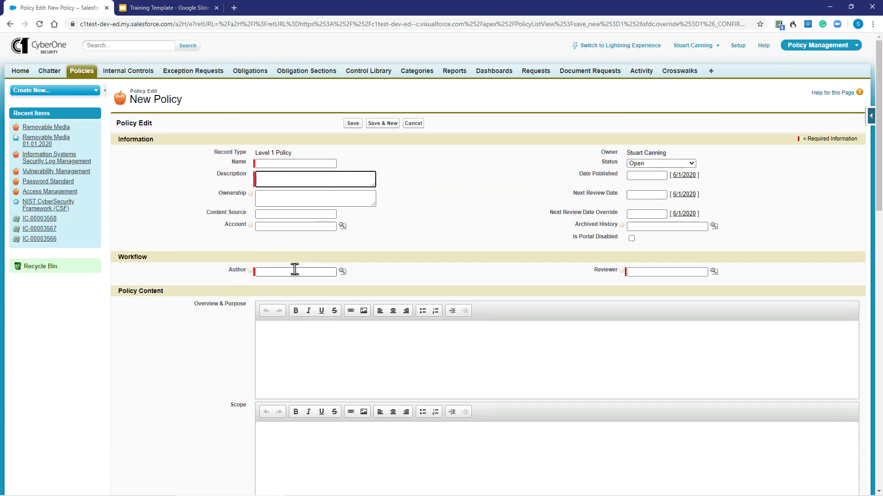
# Step: Review the required Author field and the content sections of the new policy form, and cancel the form without saving
pyautogui.click(296, 270)
pyautogui.scroll(-3, 532, 276)
pyautogui.scroll(-2, 532, 276)
pyautogui.scroll(5, 530, 269)
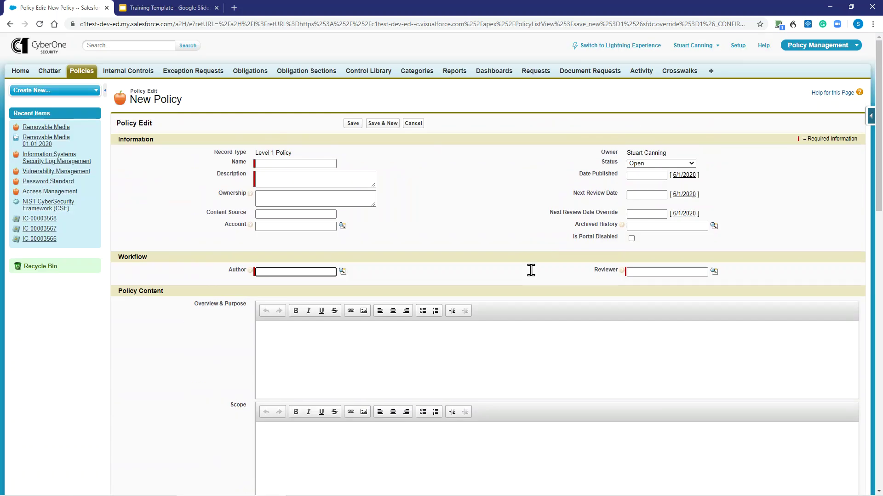
pyautogui.click(413, 123)
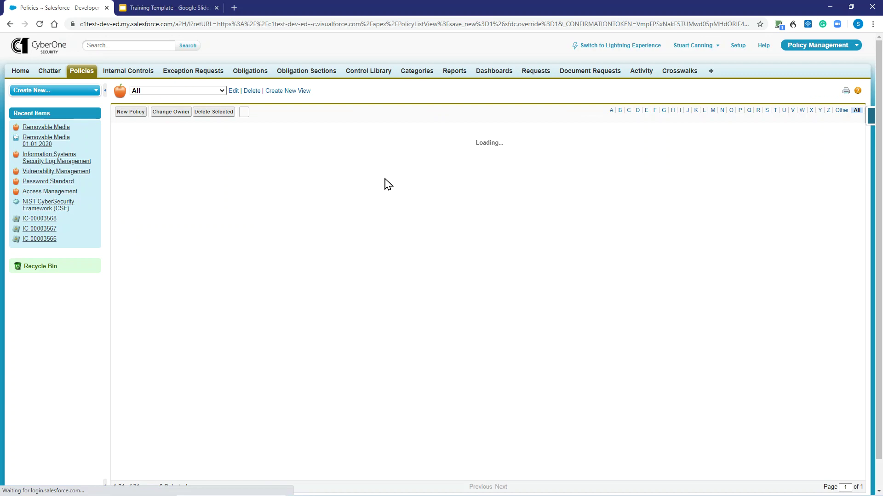
# Step: Open the Access Management policy from the policy list and examine its details and policy content, including the Statement section
pyautogui.click(266, 139)
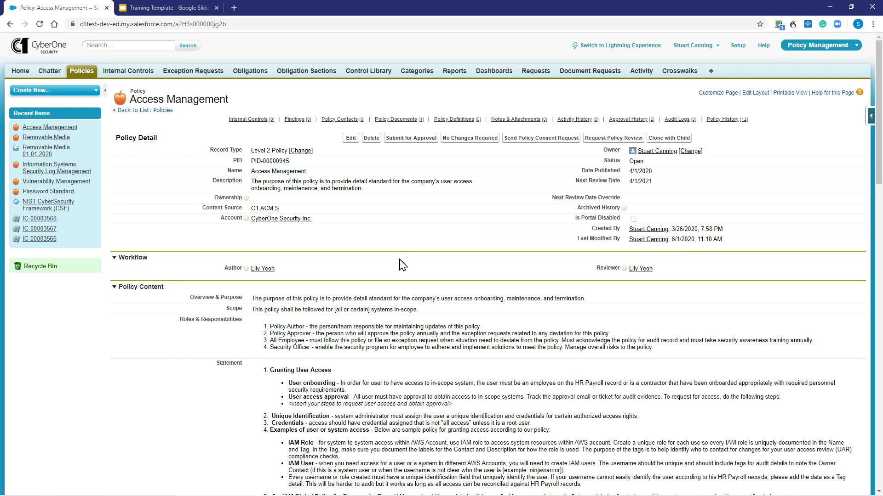
pyautogui.scroll(-1, 403, 262)
pyautogui.scroll(-2, 358, 393)
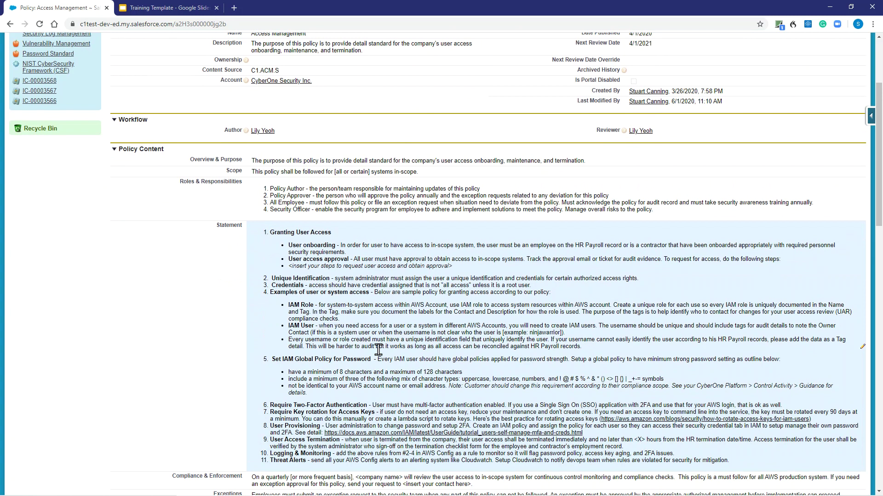
pyautogui.scroll(3, 377, 350)
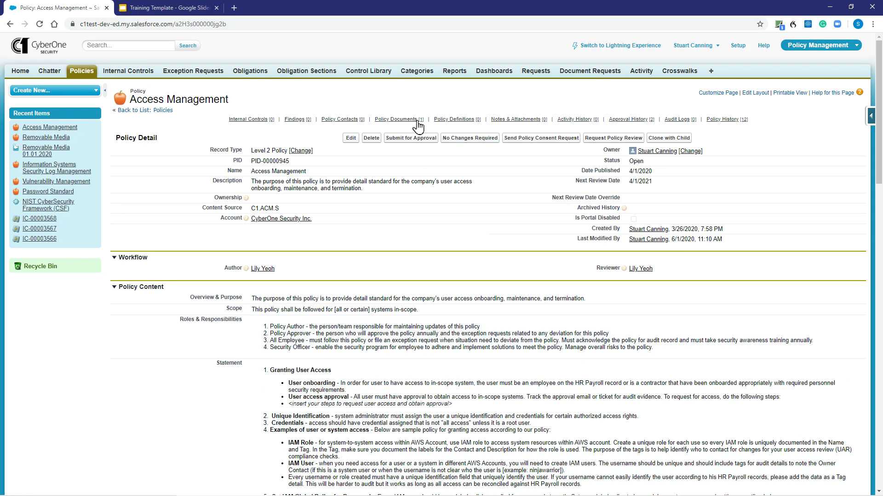
# Step: Open the Access Management policy's document record PD-00000022, view the file upload dialog and dismiss it without choosing a file
pyautogui.moveTo(399, 120)
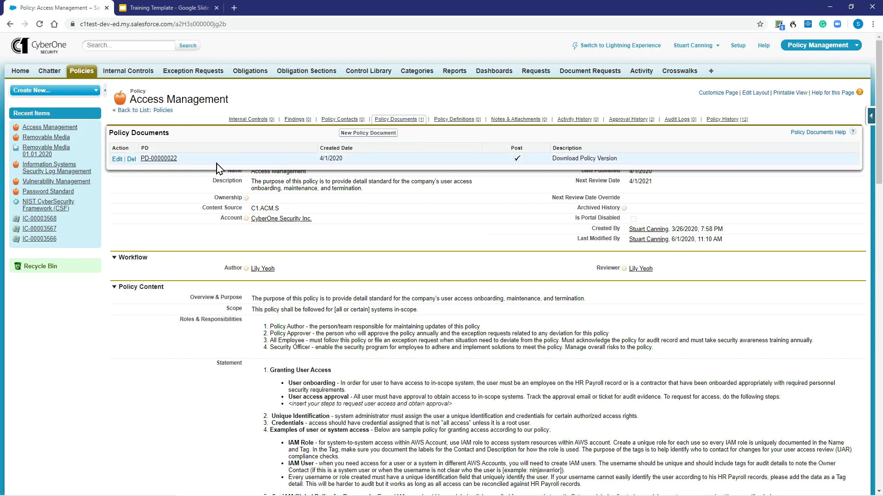
pyautogui.click(156, 162)
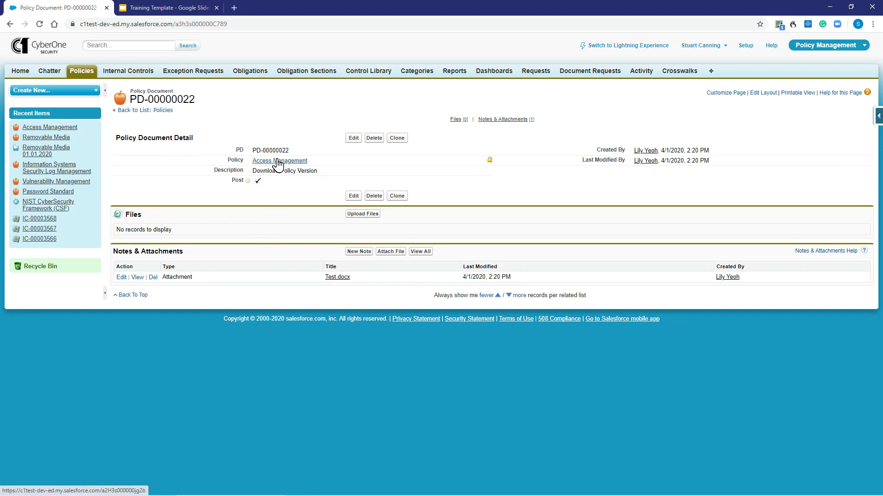
pyautogui.click(360, 215)
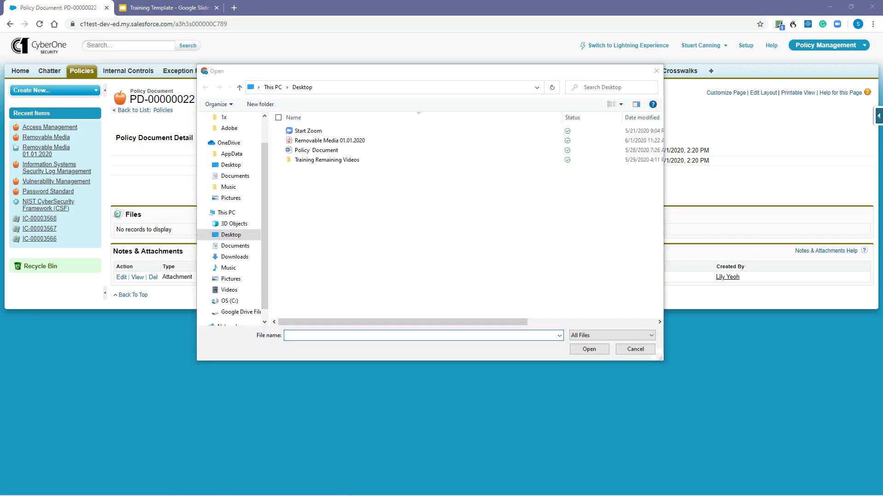
pyautogui.click(656, 71)
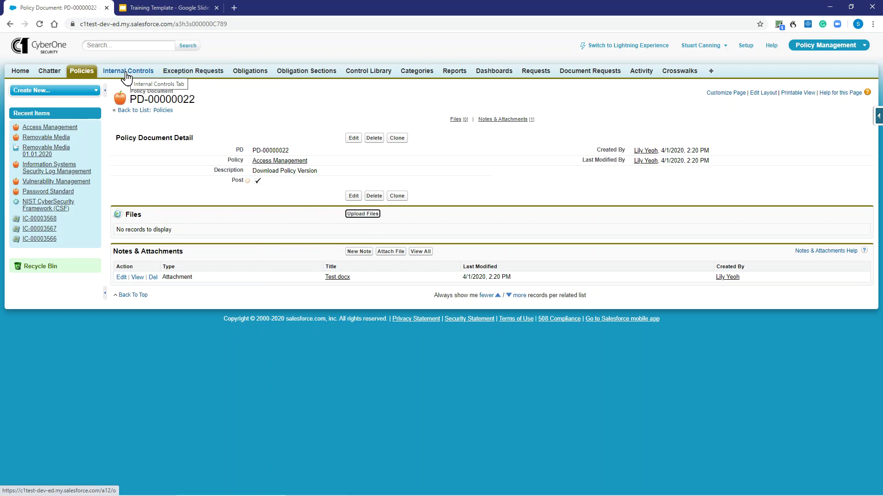
# Step: Return to the policy list, open the Removable Media policy's document record PD-00000024 and view its Removable Media 01.01.2020 file
pyautogui.click(80, 74)
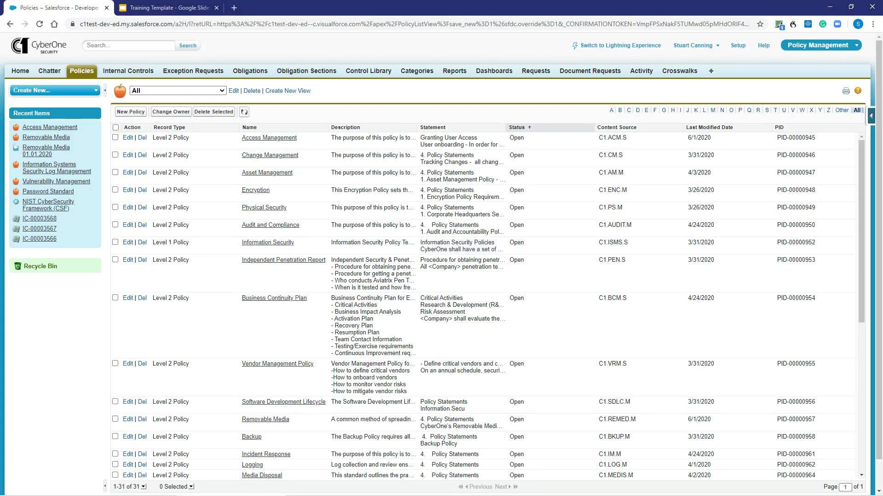
pyautogui.click(268, 420)
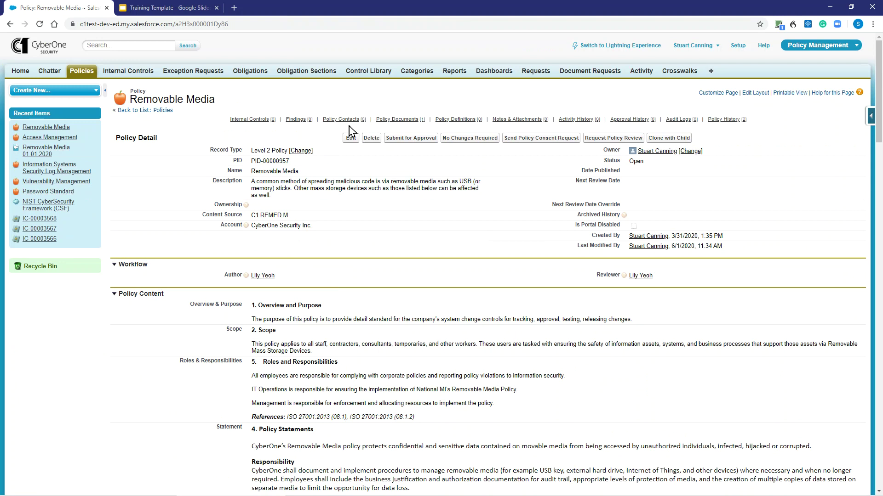
pyautogui.click(163, 159)
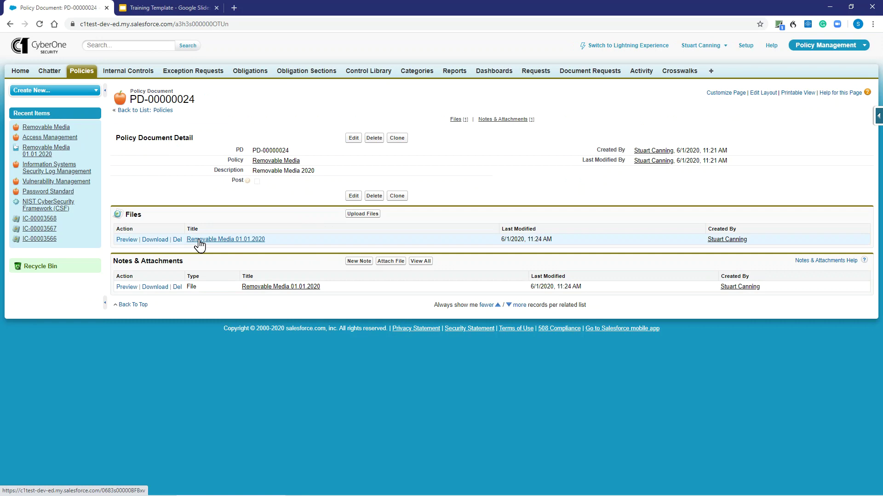
pyautogui.click(208, 242)
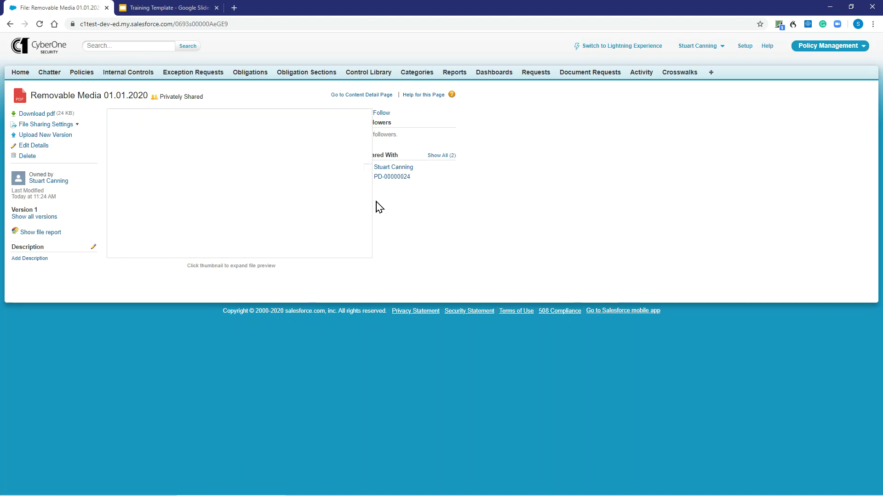
# Step: Review who the Removable Media 01.01.2020 file is shared with and its version history, closing each dialog without changes
pyautogui.click(434, 157)
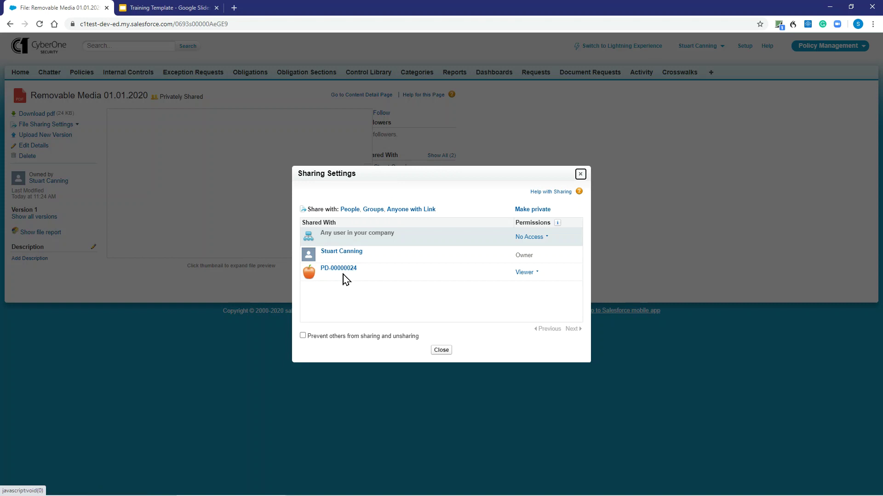
pyautogui.click(580, 175)
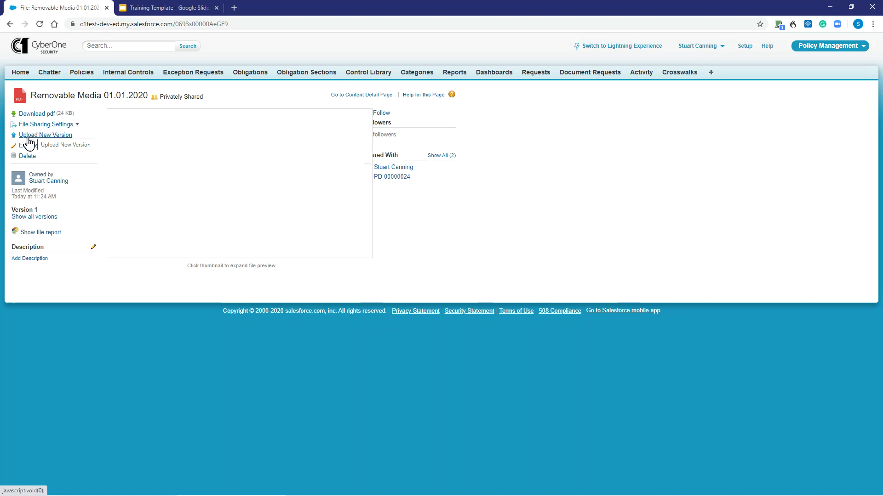
pyautogui.click(41, 218)
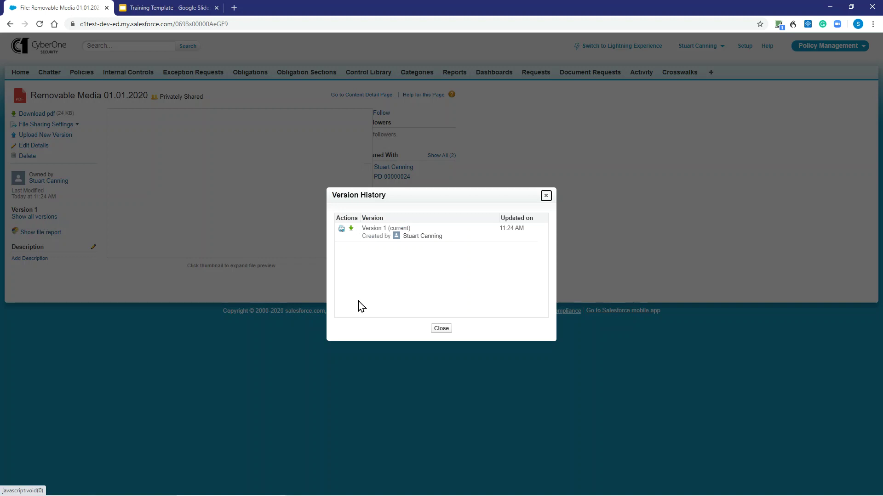
pyautogui.click(545, 197)
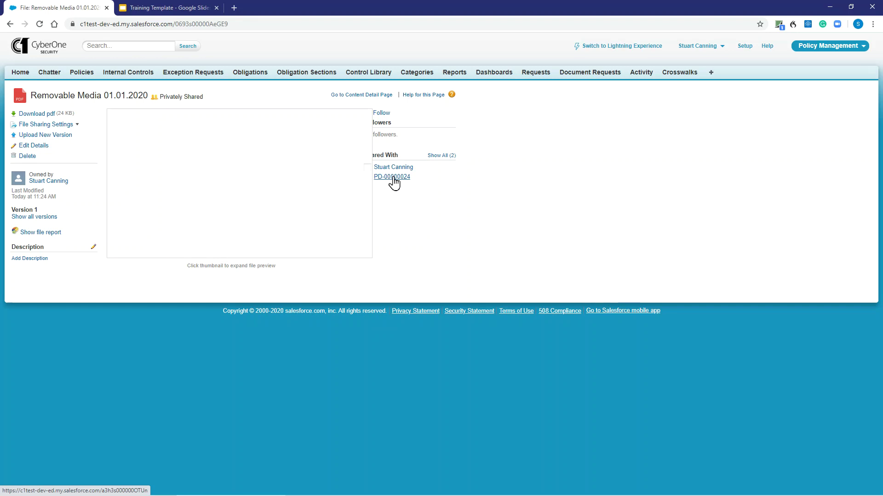
# Step: Return to the Removable Media policy through the file's linked policy document PD-00000024 and preview the policy's Internal Controls related list
pyautogui.moveTo(394, 182)
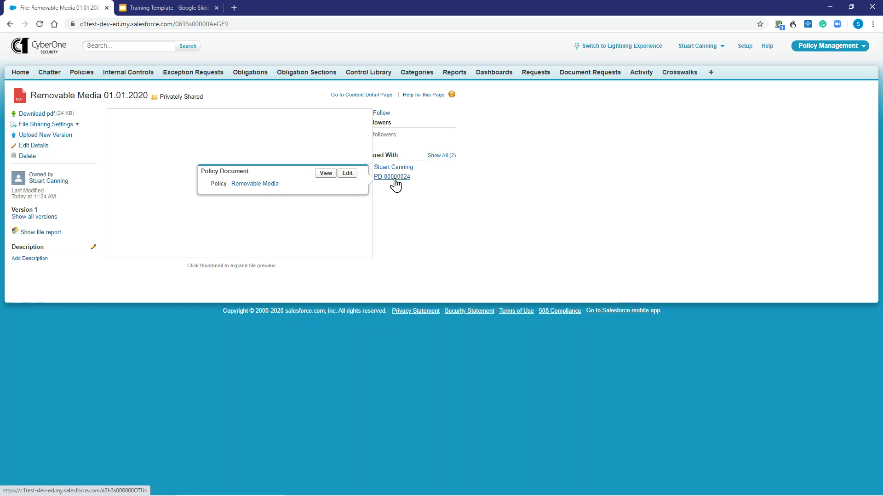
pyautogui.click(394, 183)
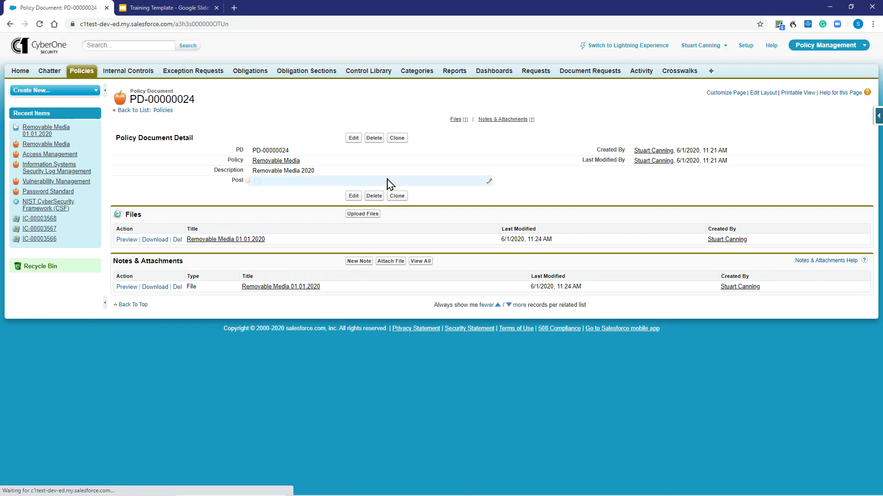
pyautogui.click(277, 165)
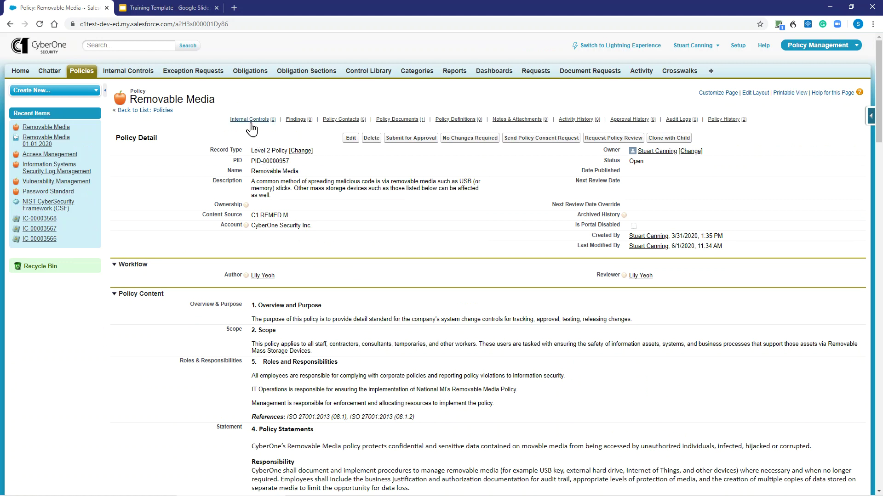
pyautogui.moveTo(249, 122)
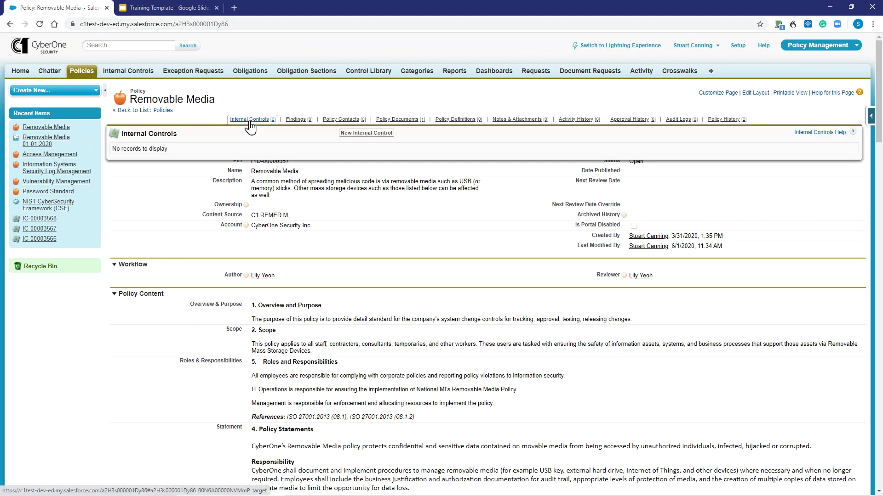